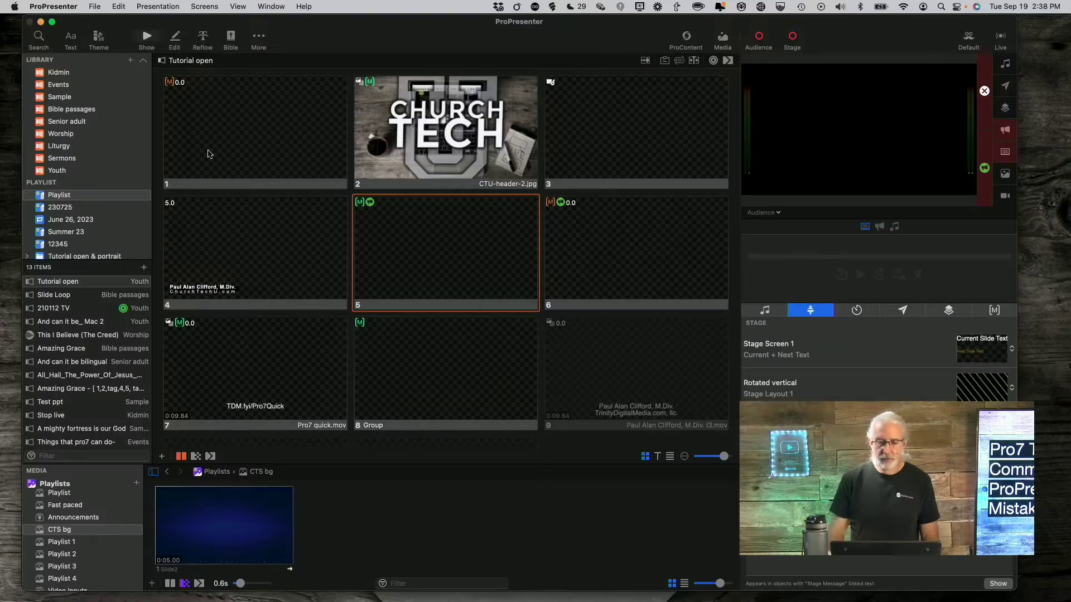
- Browse the playlist's slides and open the presentation "Amazing Grace - [ 1,2,tag,4,5, tag ]"
scroll(312, 216, down, 15)
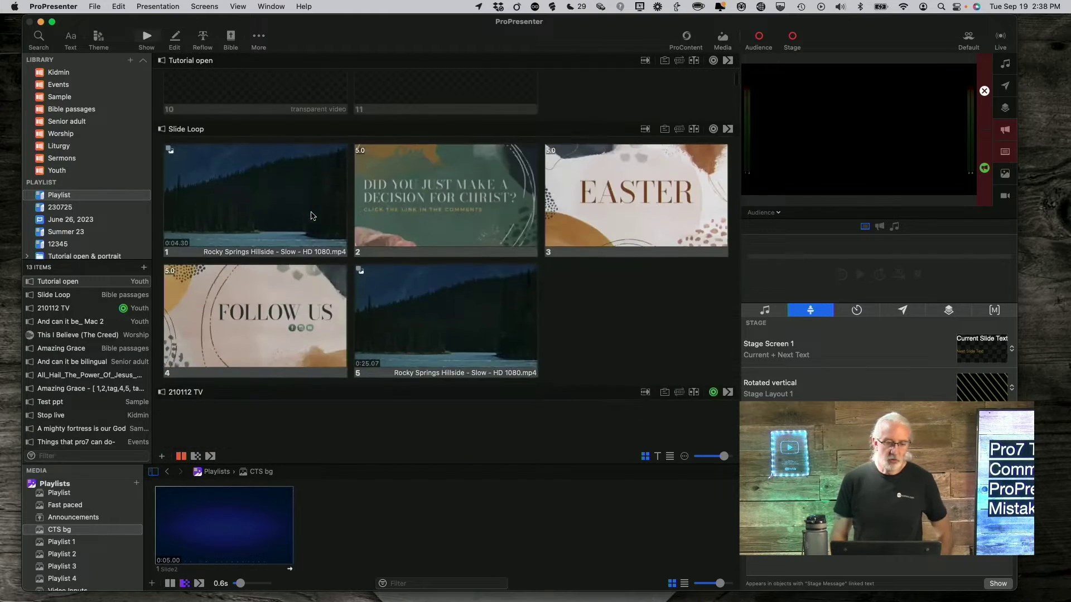
scroll(311, 216, down, 15)
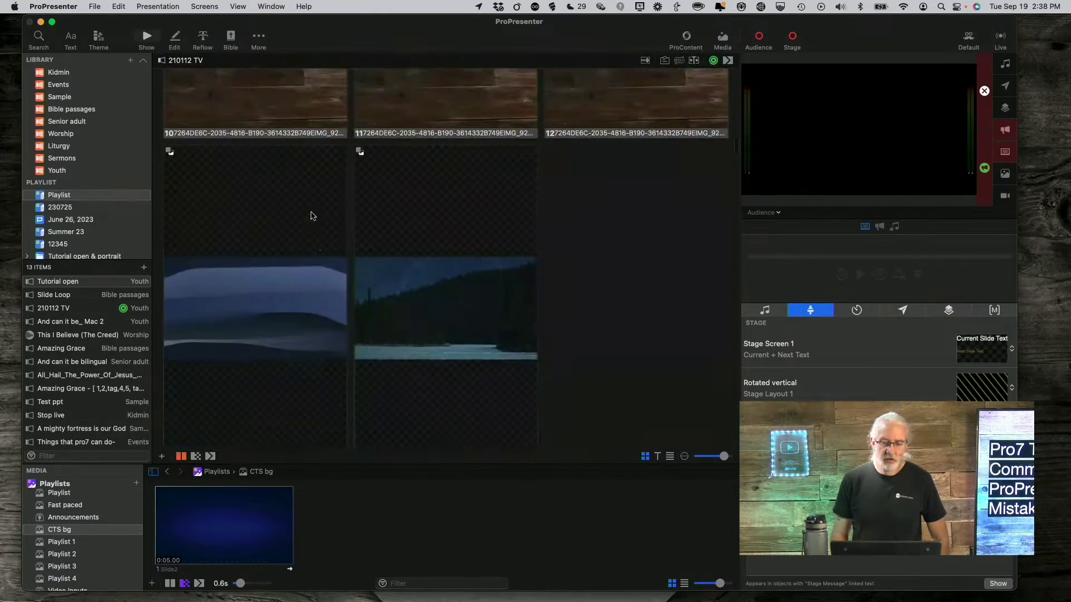
scroll(311, 215, down, 15)
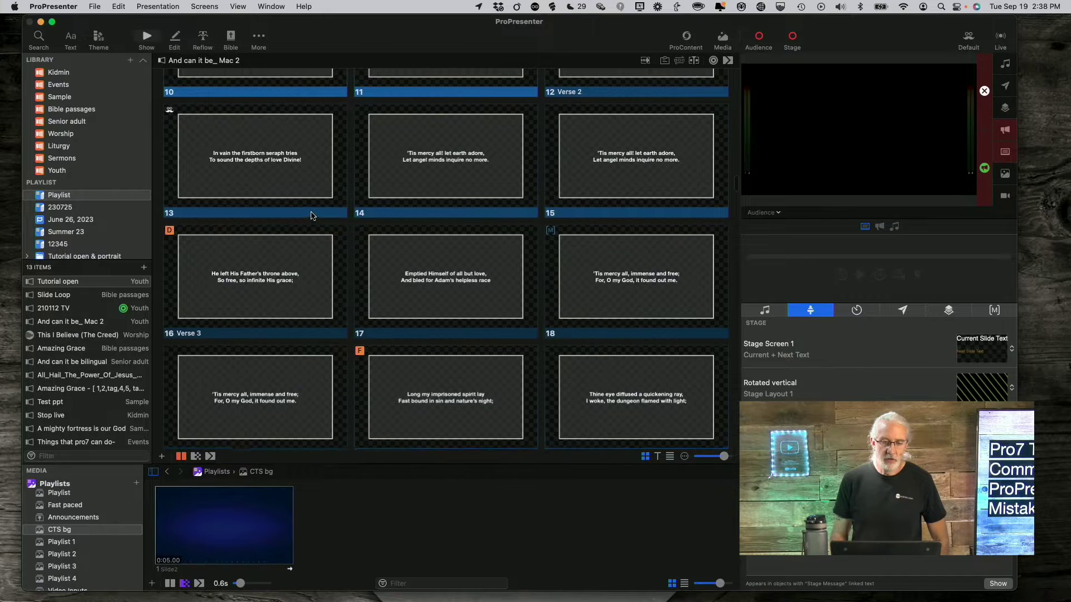
scroll(311, 215, down, 15)
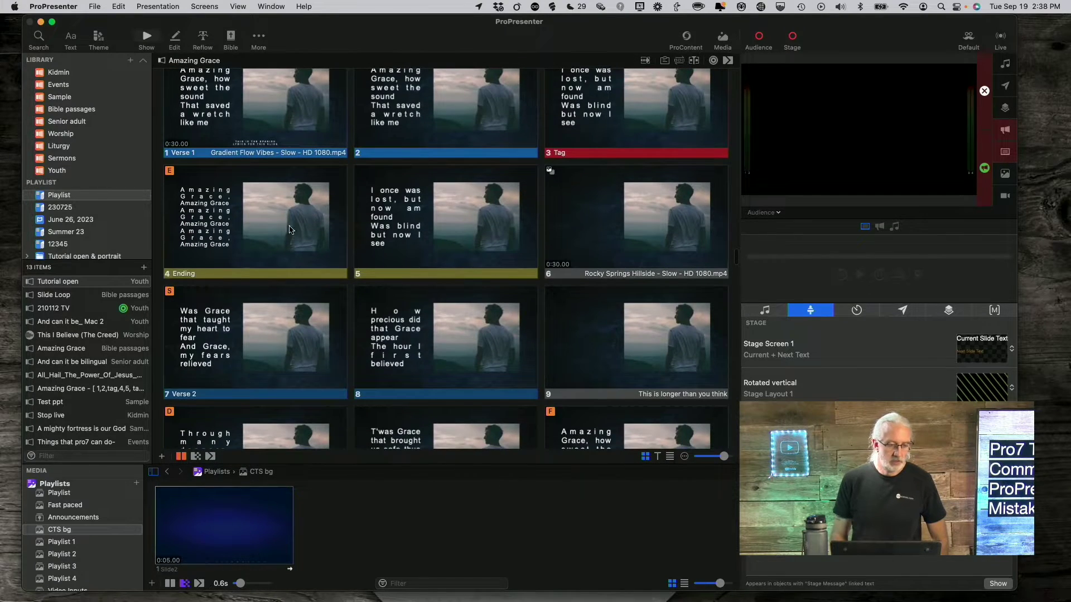
click(82, 389)
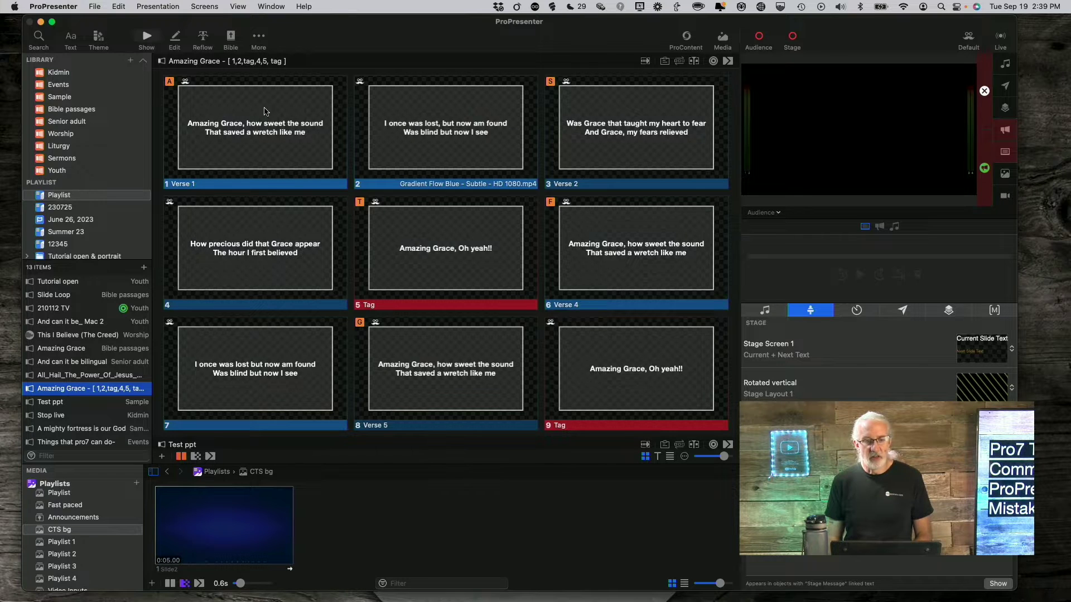
- Switch the audience look to Default 1 and send the first Verse 1 slide of Amazing Grace live
click(969, 36)
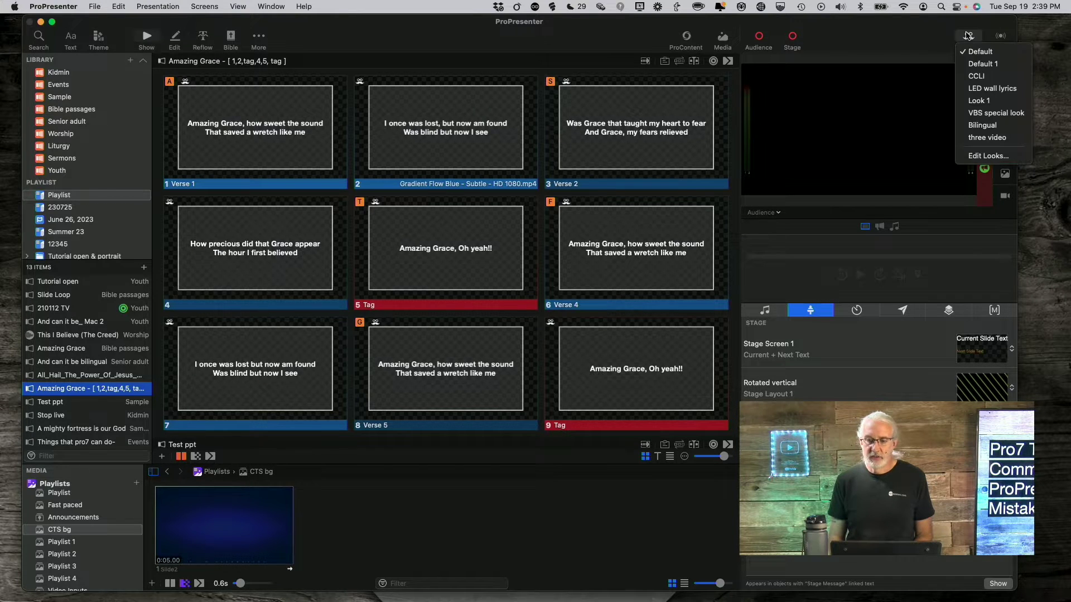
click(971, 65)
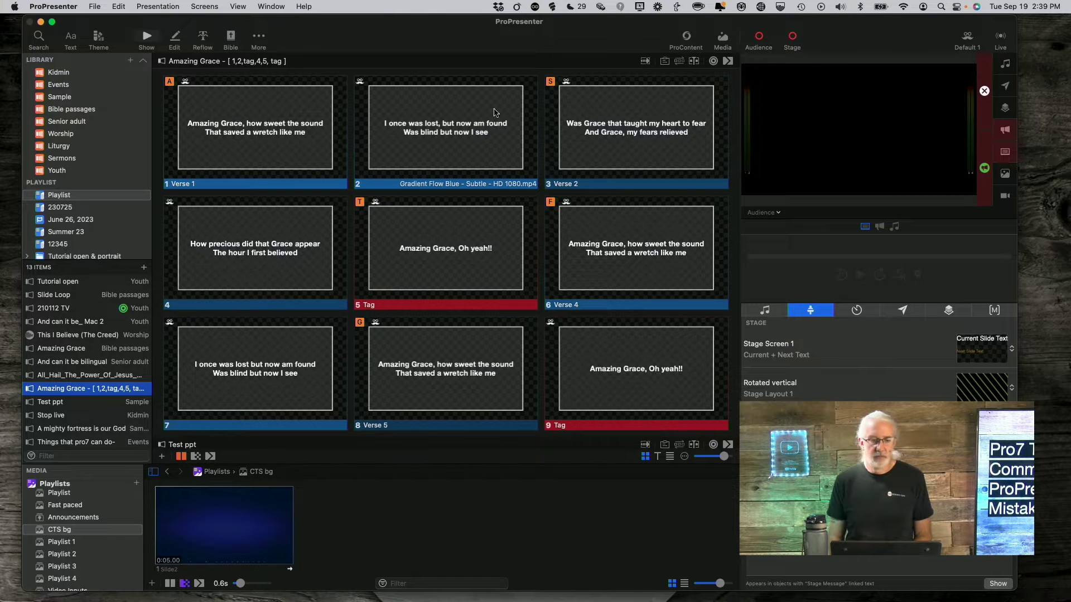
click(239, 132)
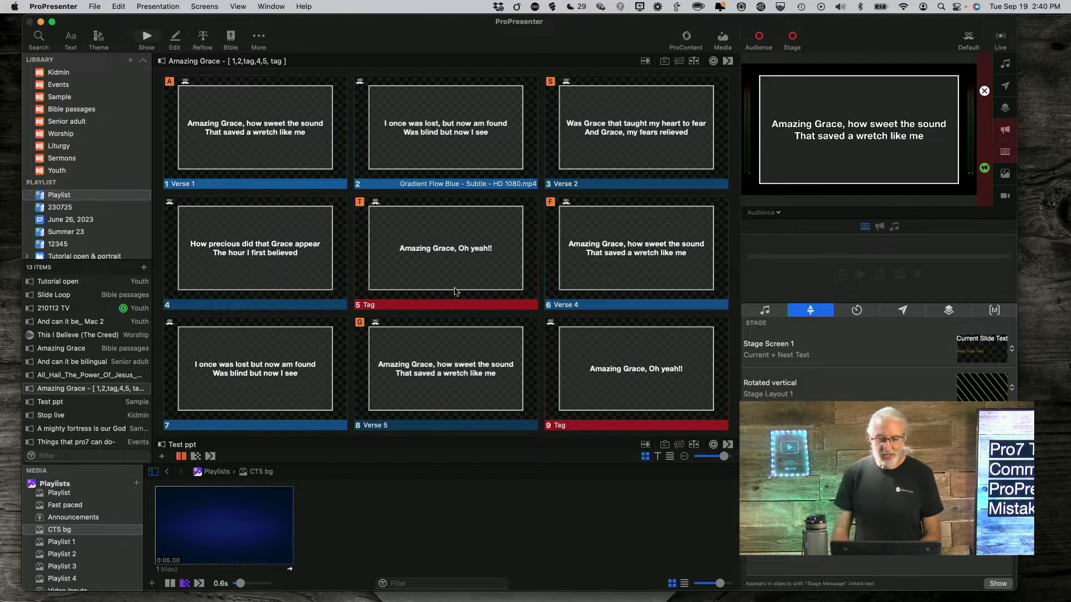
right_click(405, 249)
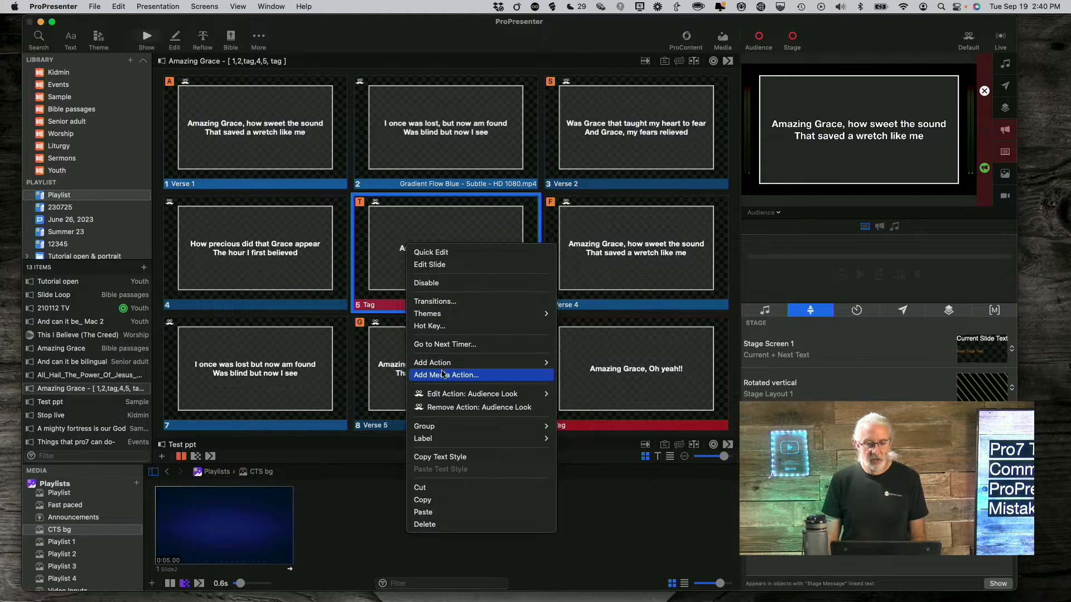
mouse_move(453, 368)
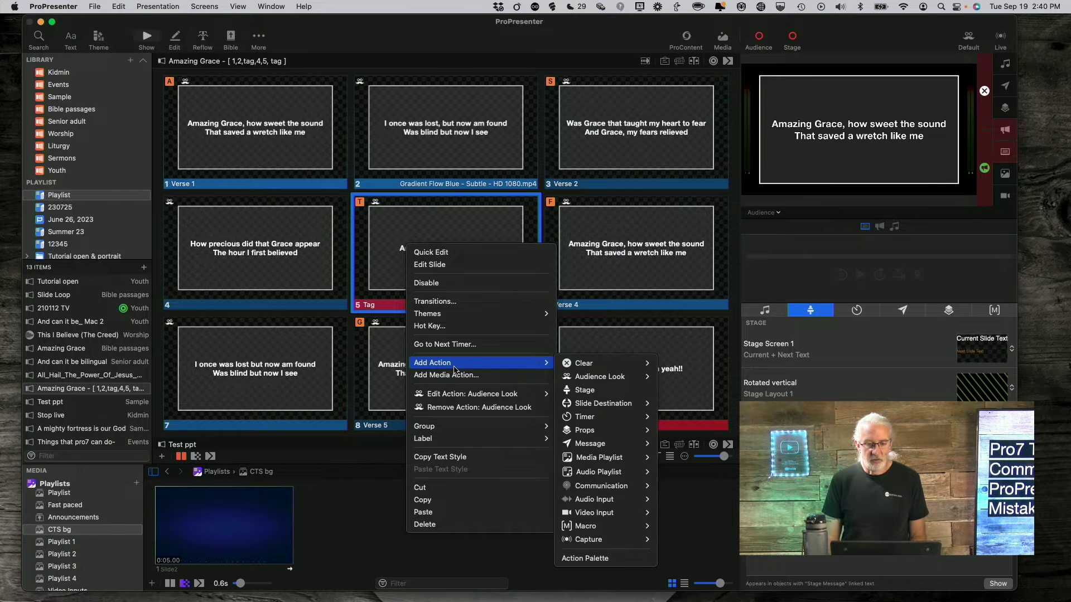
mouse_move(612, 383)
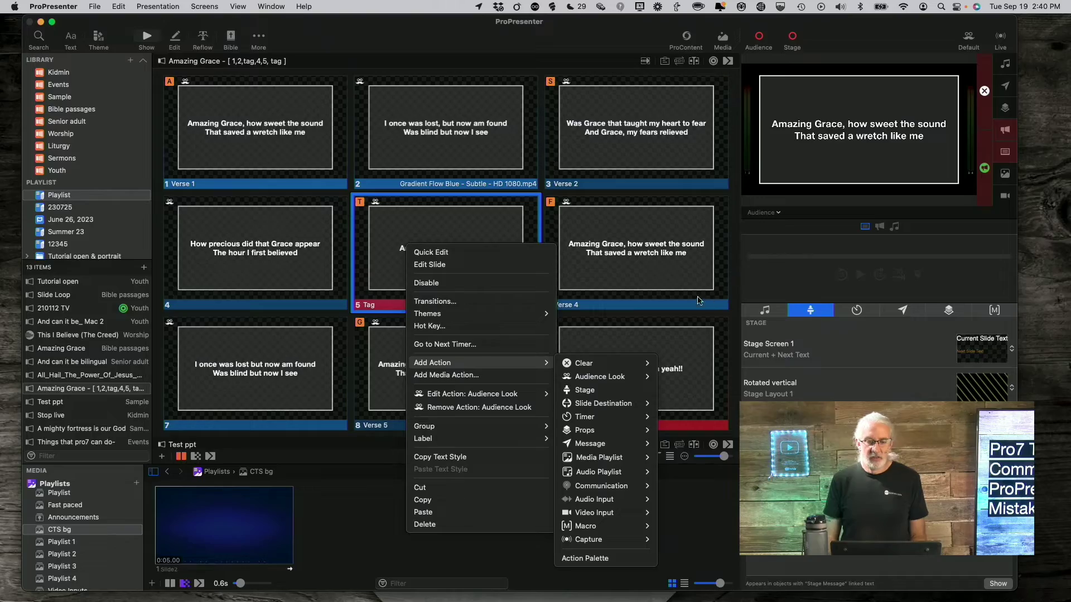
click(569, 249)
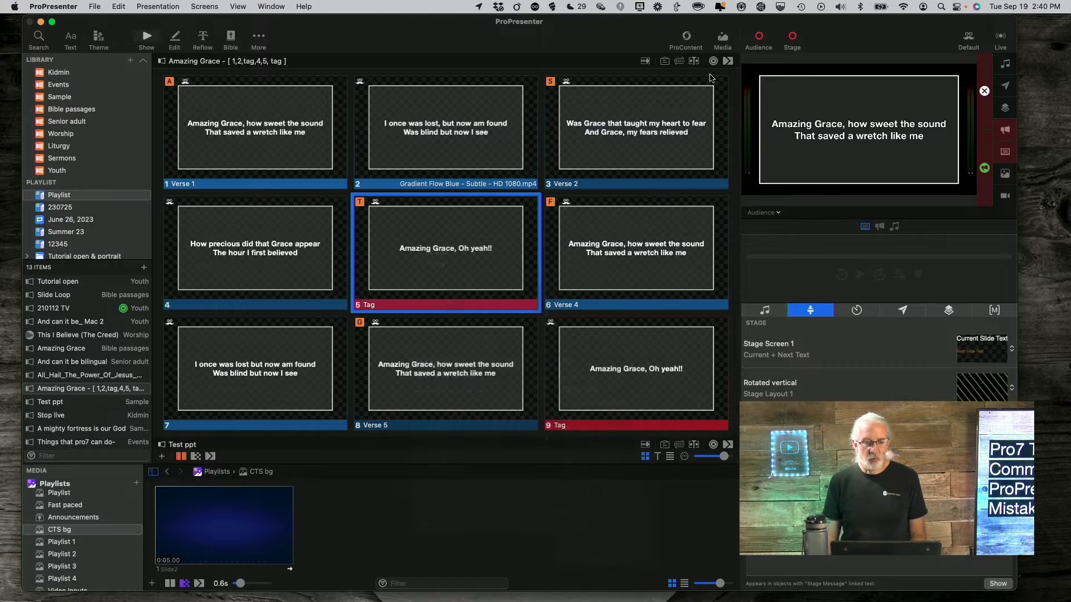
scroll(569, 248, down, 5)
scroll(571, 223, up, 3)
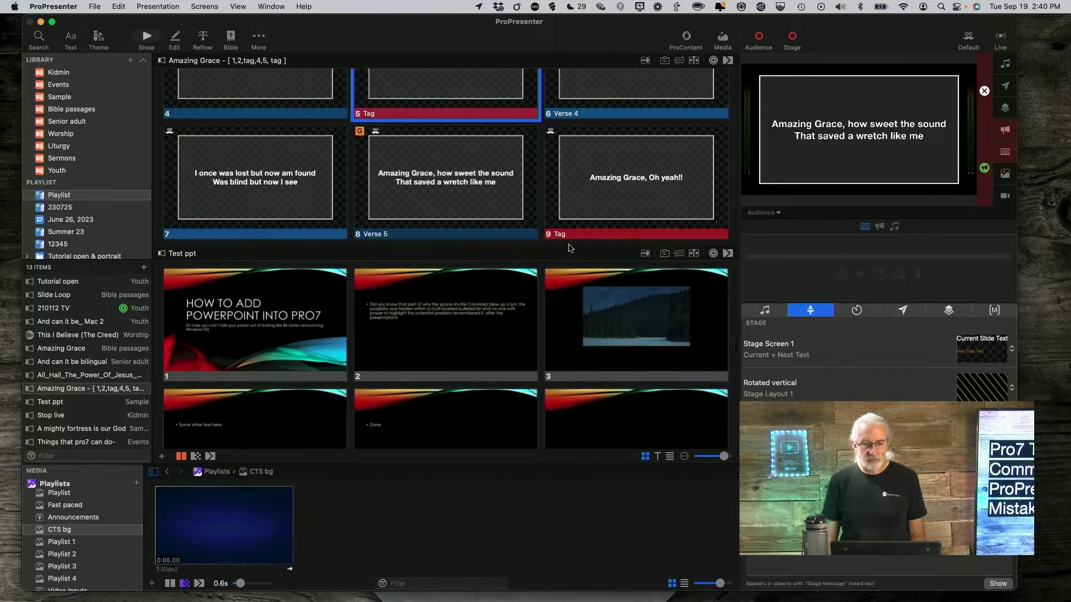
scroll(612, 192, up, 4)
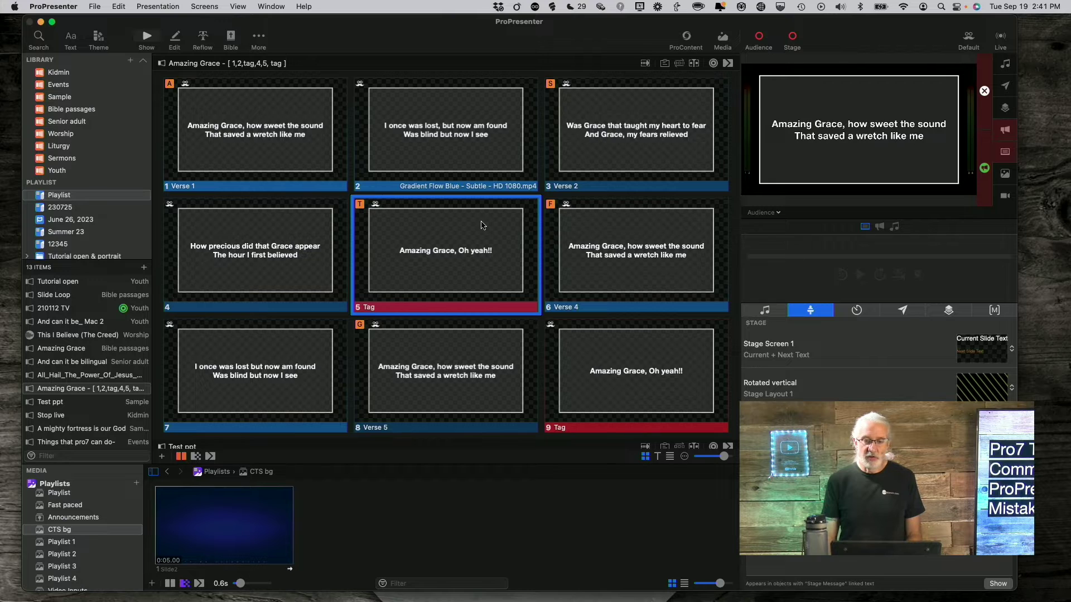
- Set the audience look to Default 1 and review its layer settings per screen in the Looks editor
click(968, 45)
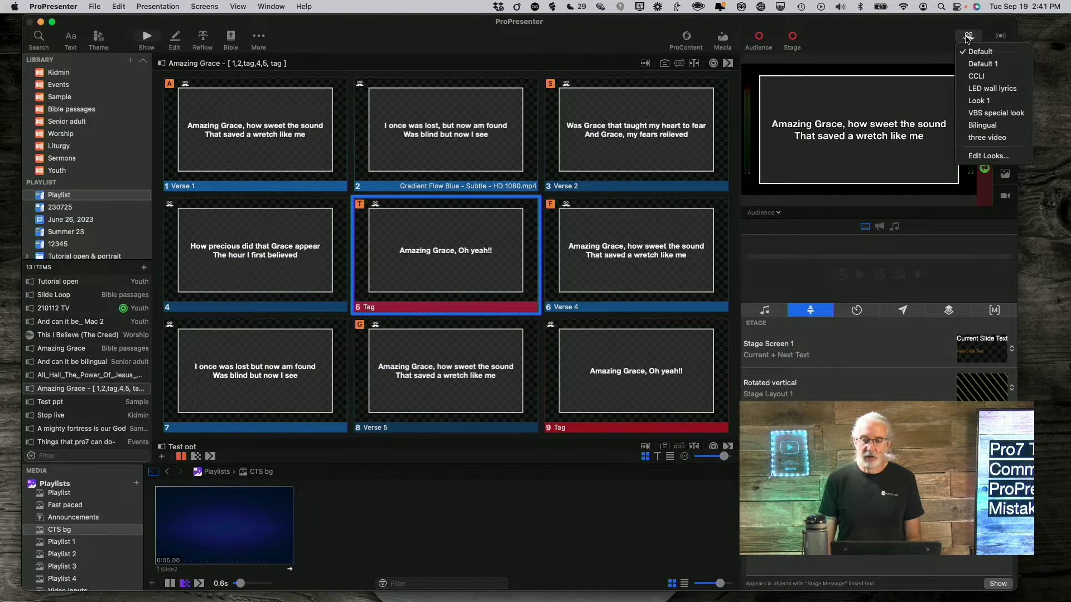
click(969, 64)
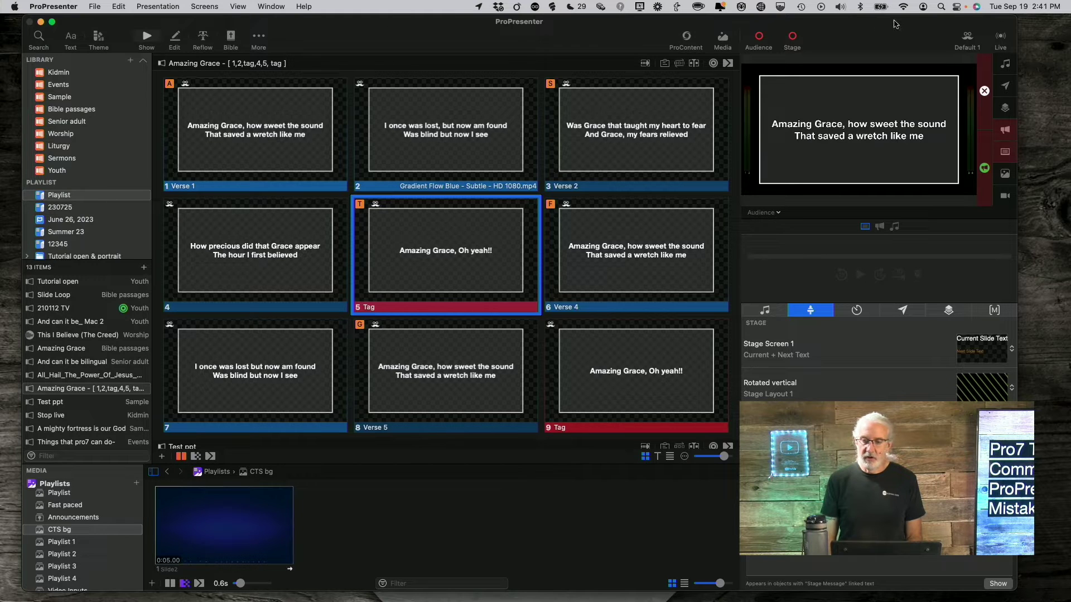
click(968, 39)
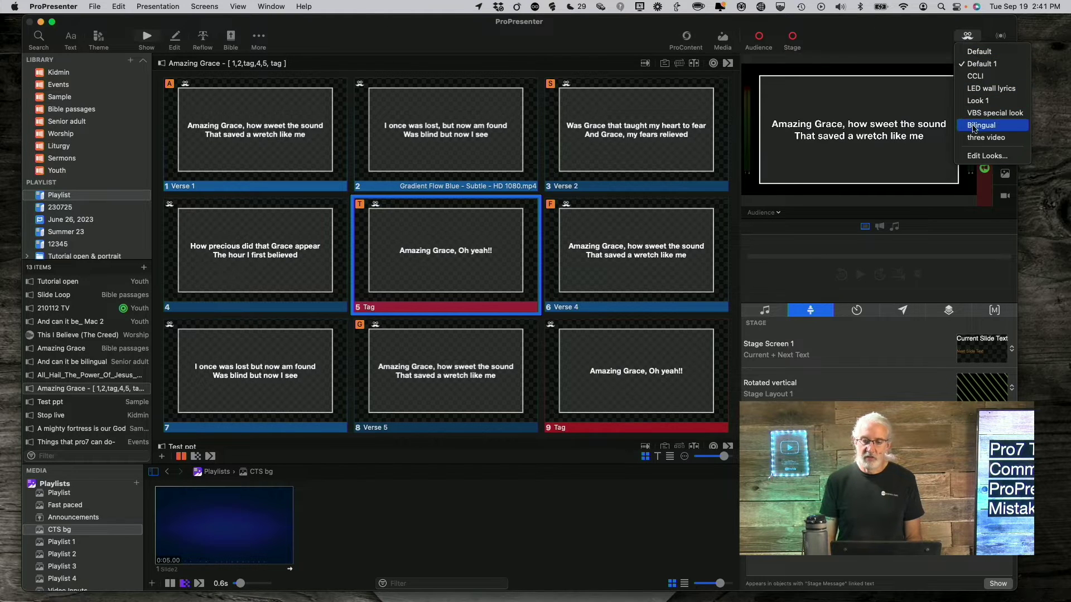
click(974, 158)
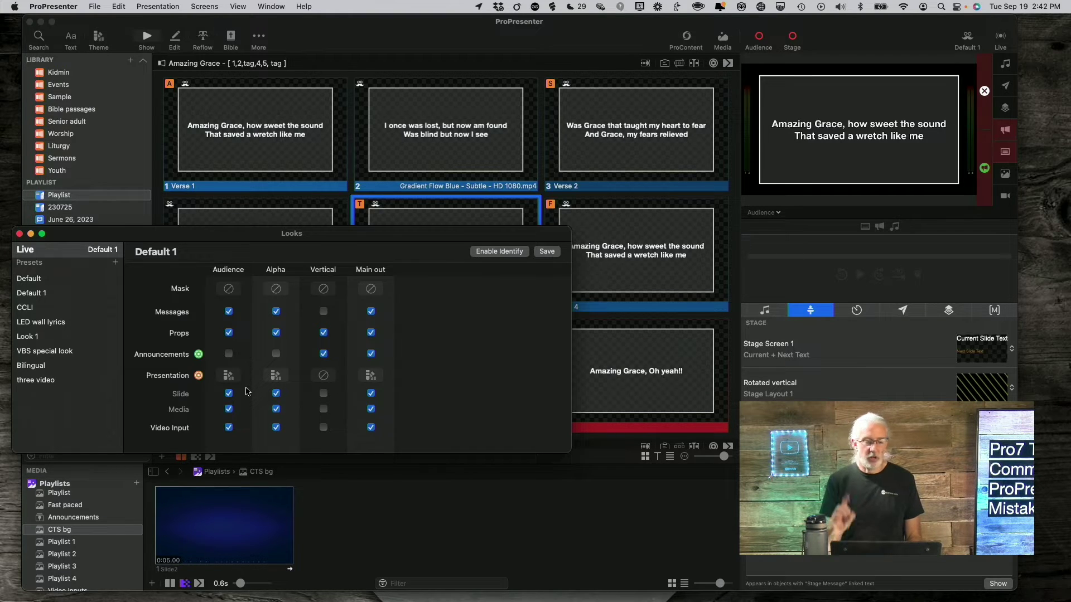
click(434, 43)
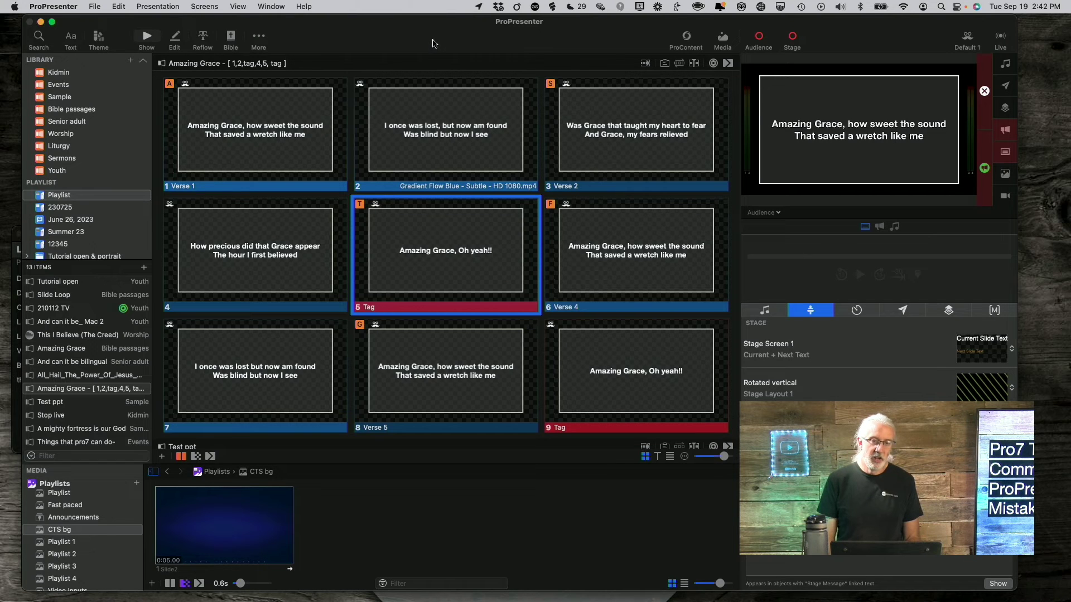
- Remove the Audience Look action from the first Verse 1 slide
right_click(268, 138)
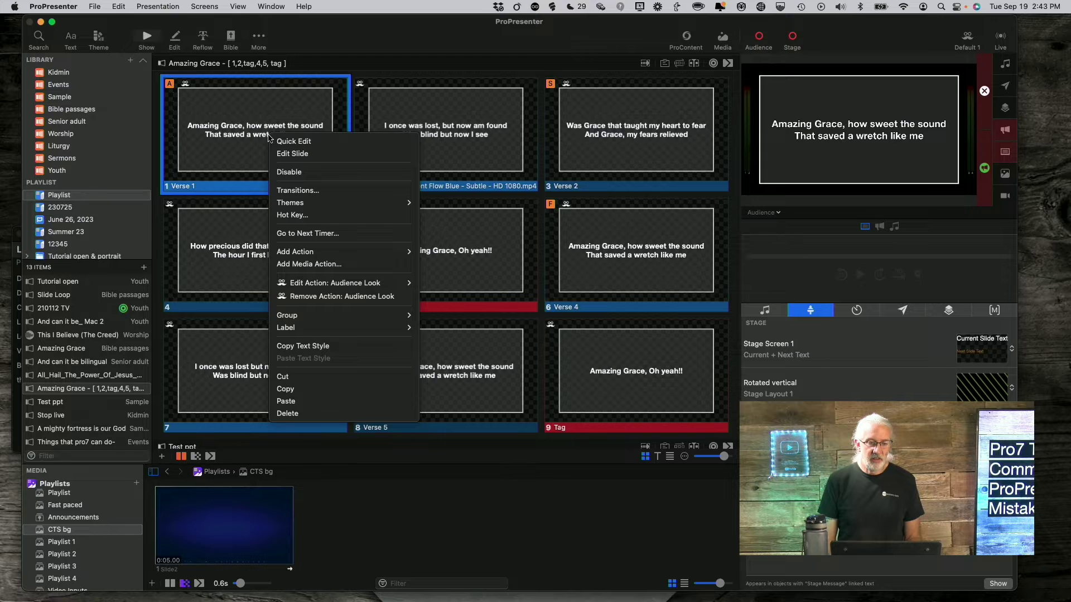
click(316, 296)
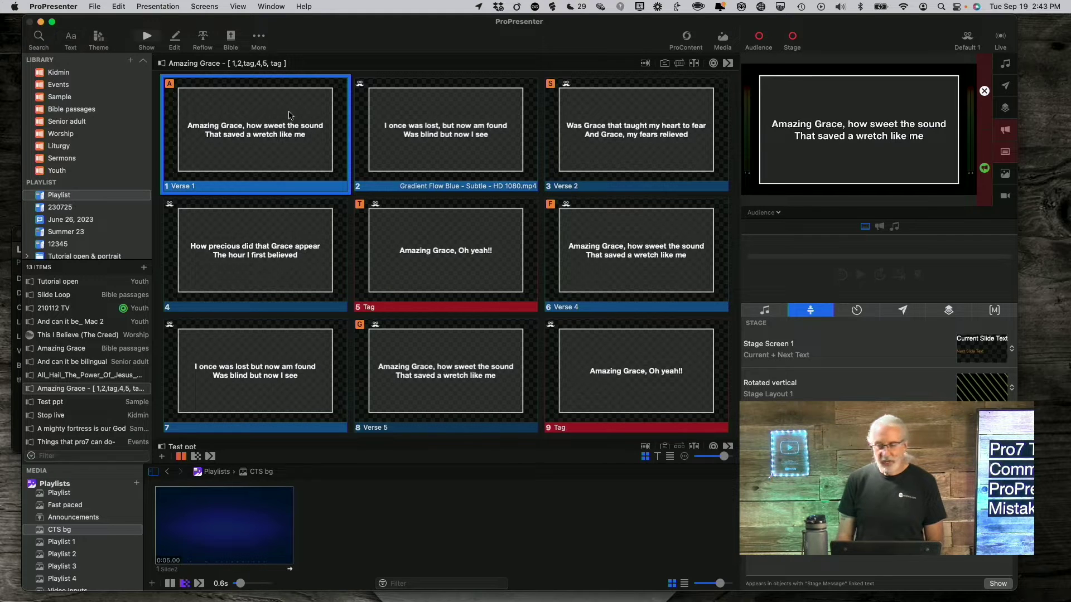
- Reduce the text size of the first Verse 1 slide by several increments
click(71, 40)
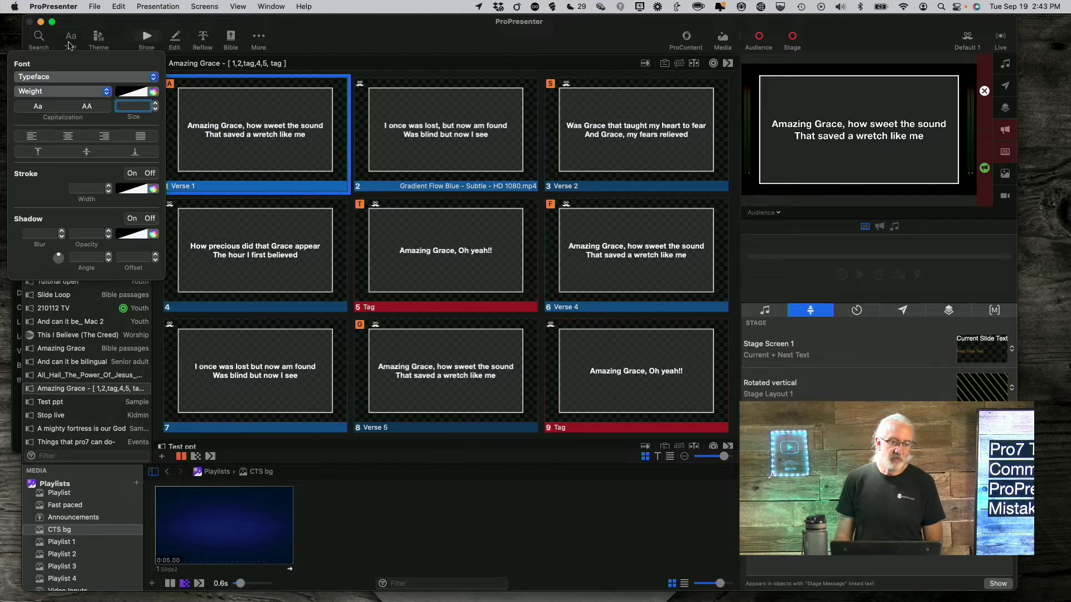
click(155, 110)
click(156, 109)
click(156, 109)
click(155, 109)
click(155, 109)
click(155, 109)
click(155, 110)
click(155, 109)
click(155, 110)
click(418, 43)
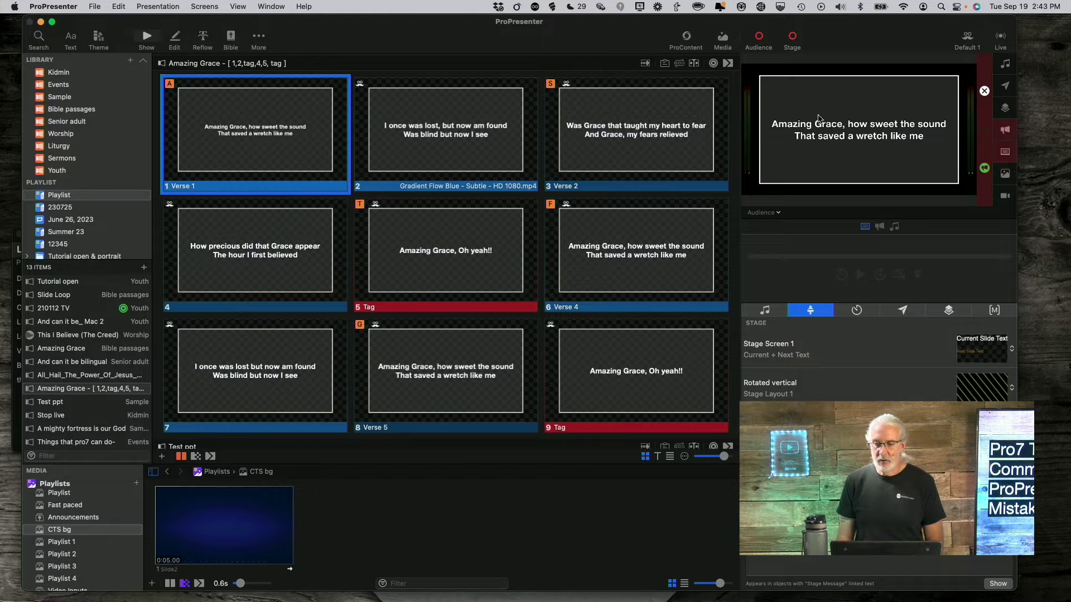
- Send the resized first Verse 1 slide live and check the output preview for the Alpha and Main out screens
click(254, 151)
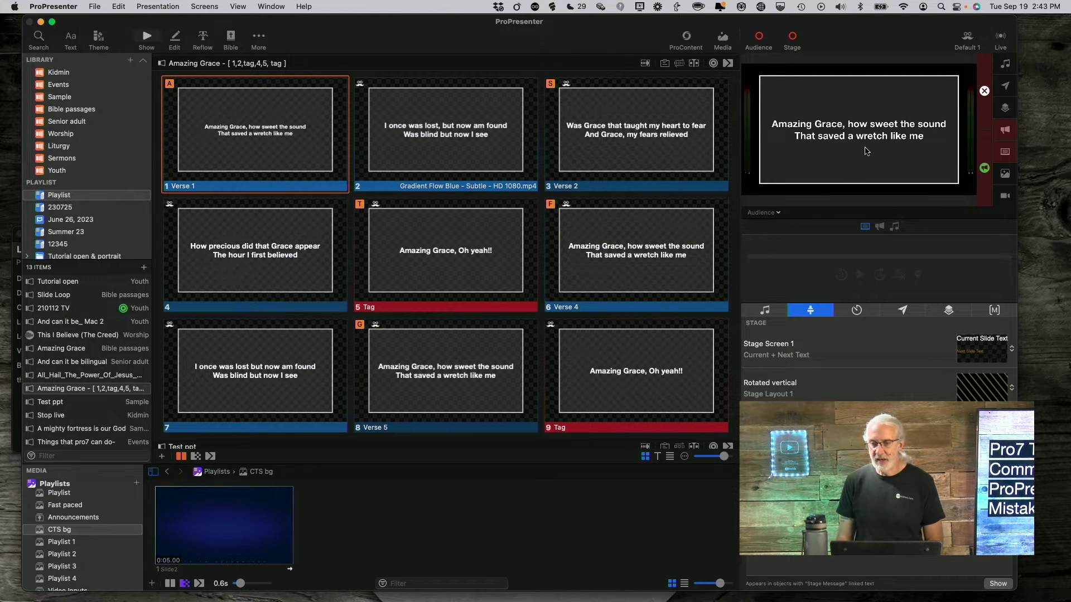
click(778, 213)
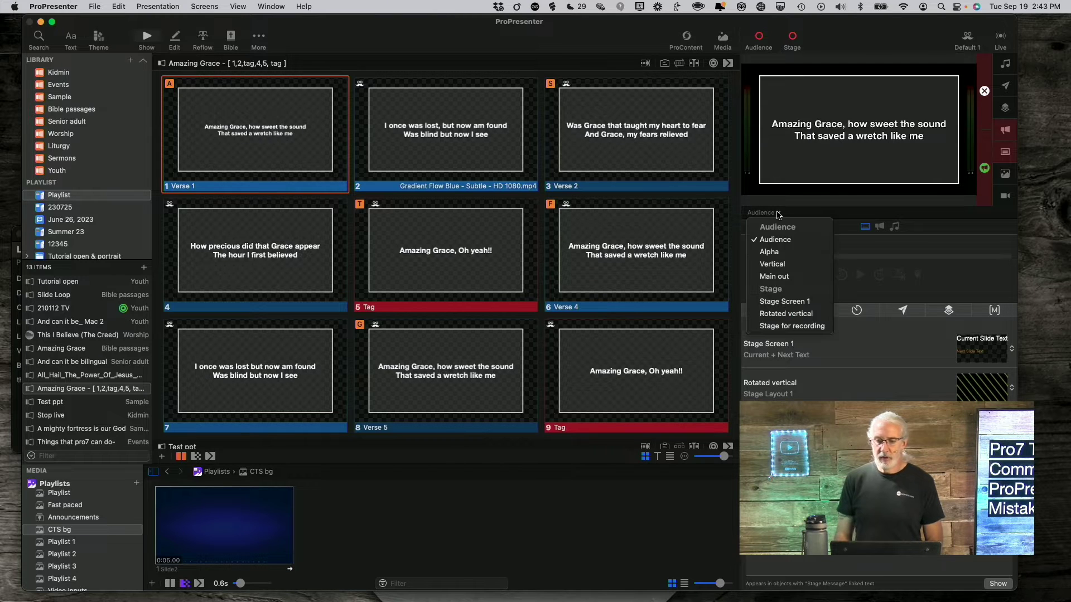
click(775, 254)
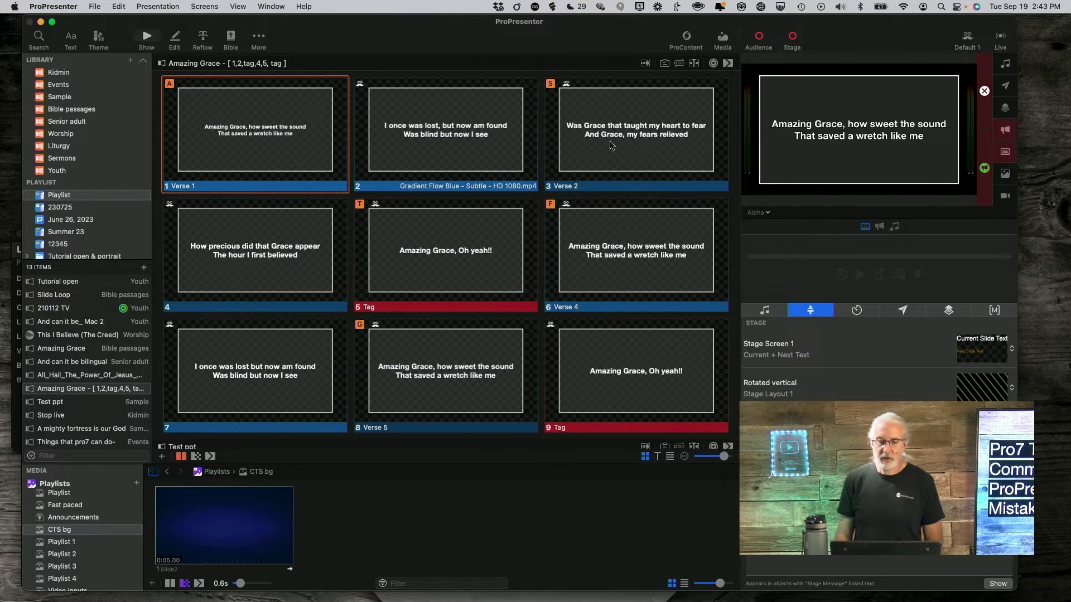
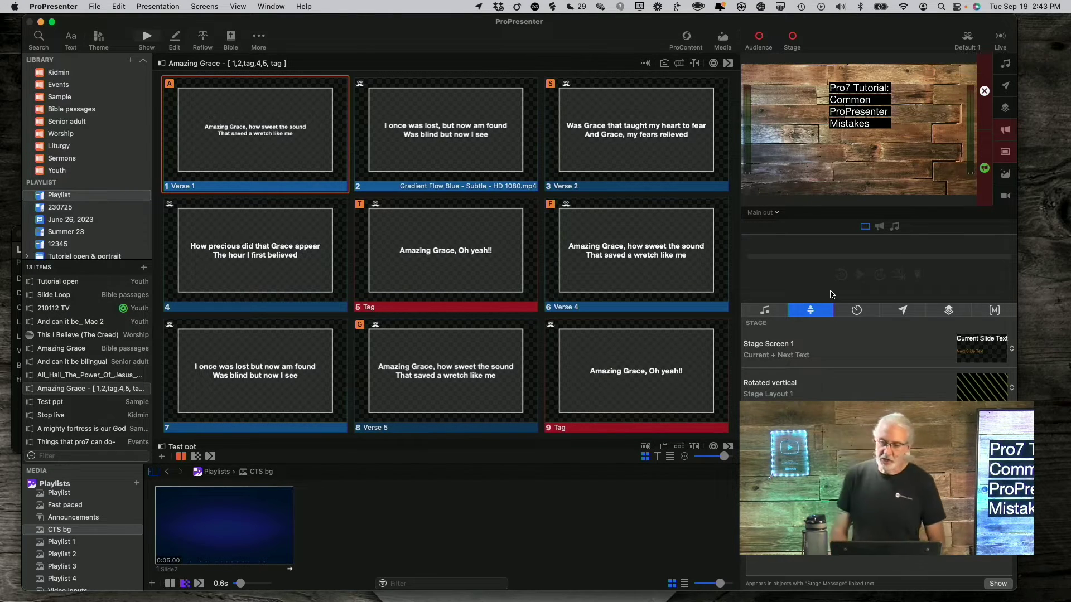
click(776, 213)
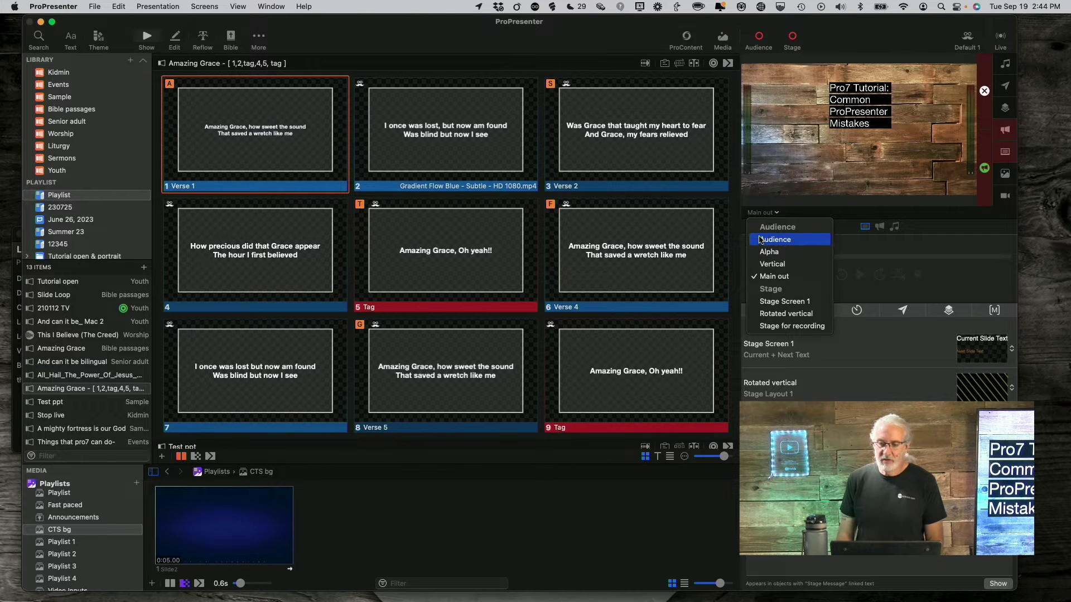
click(916, 253)
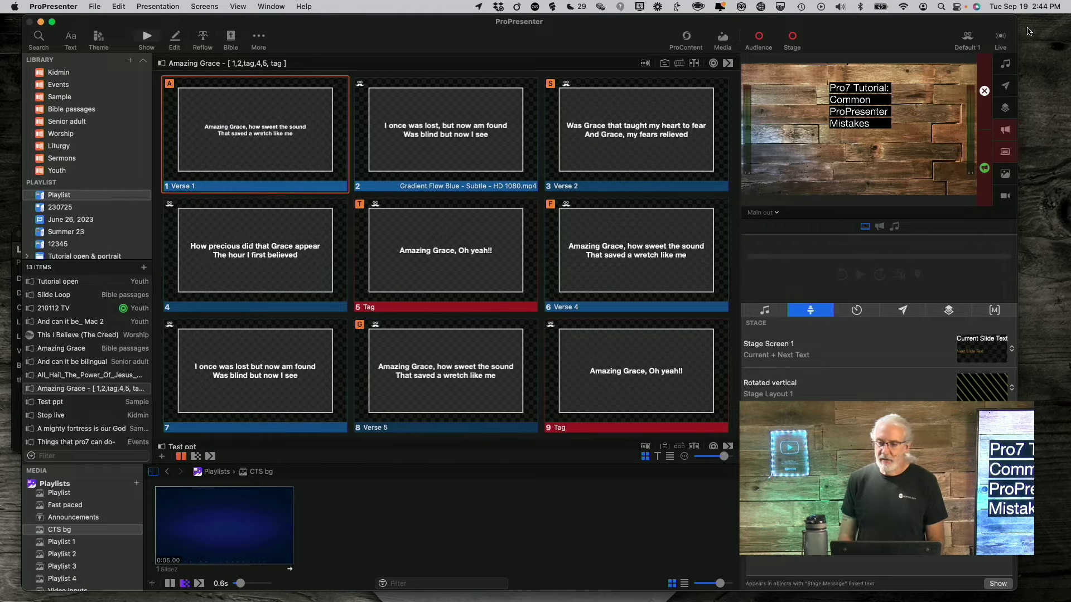
- Turn off Announcements for the Main out screen in the live Default 1 look and close the Looks editor
click(973, 38)
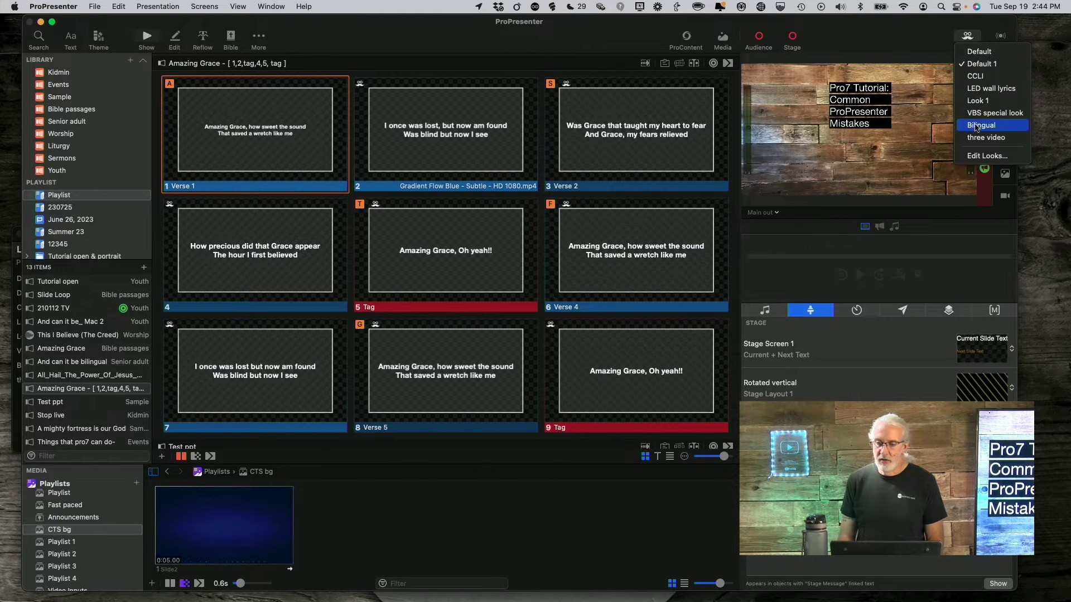
click(977, 157)
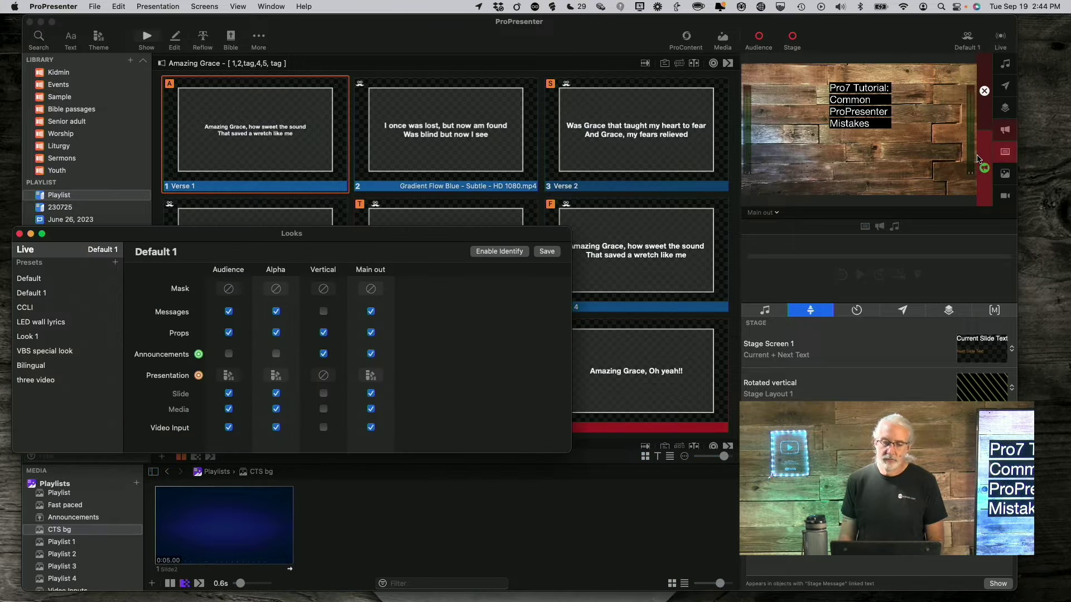
click(370, 355)
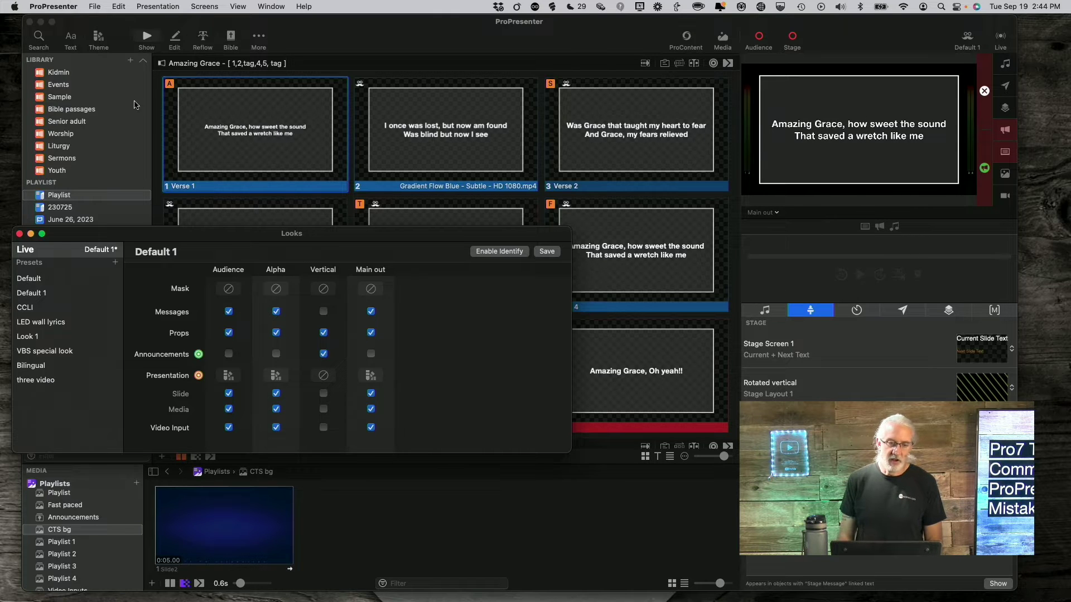
click(20, 235)
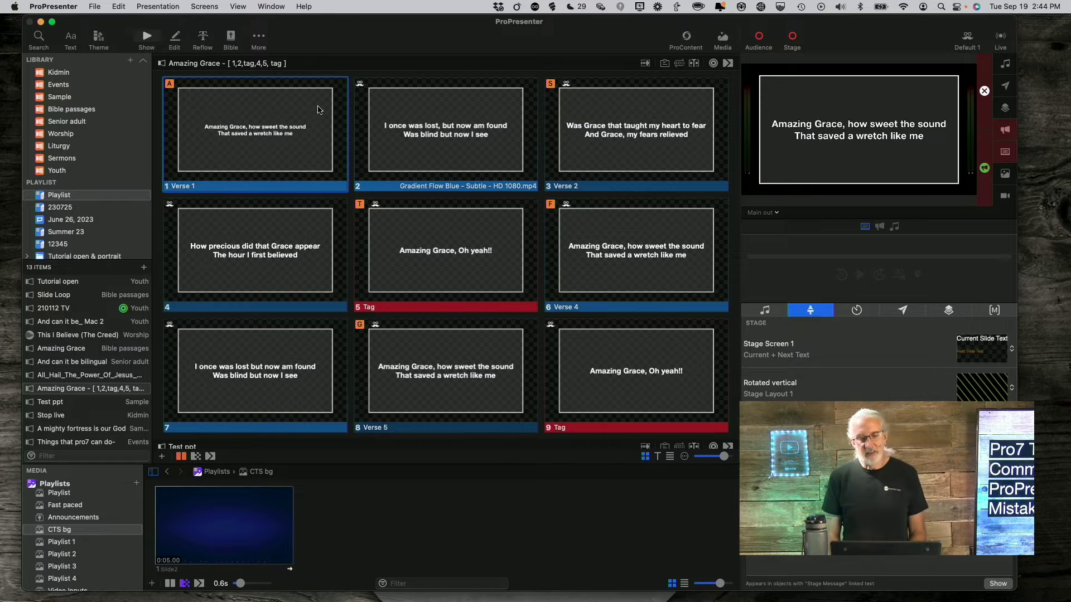